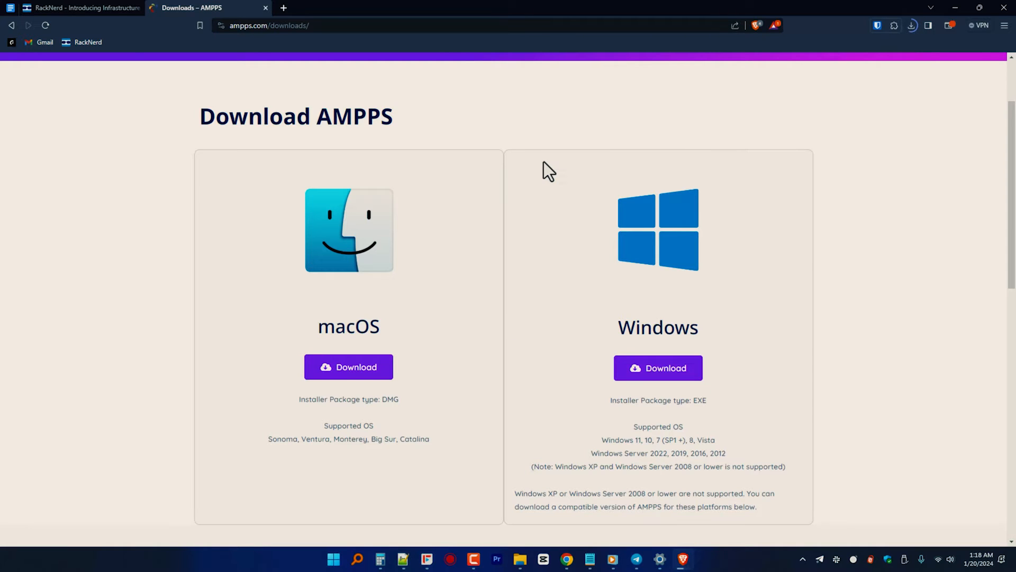
Step: Launch the downloaded AMPPS-4.3-x86_64.exe installer and accept its license agreement
click(912, 26)
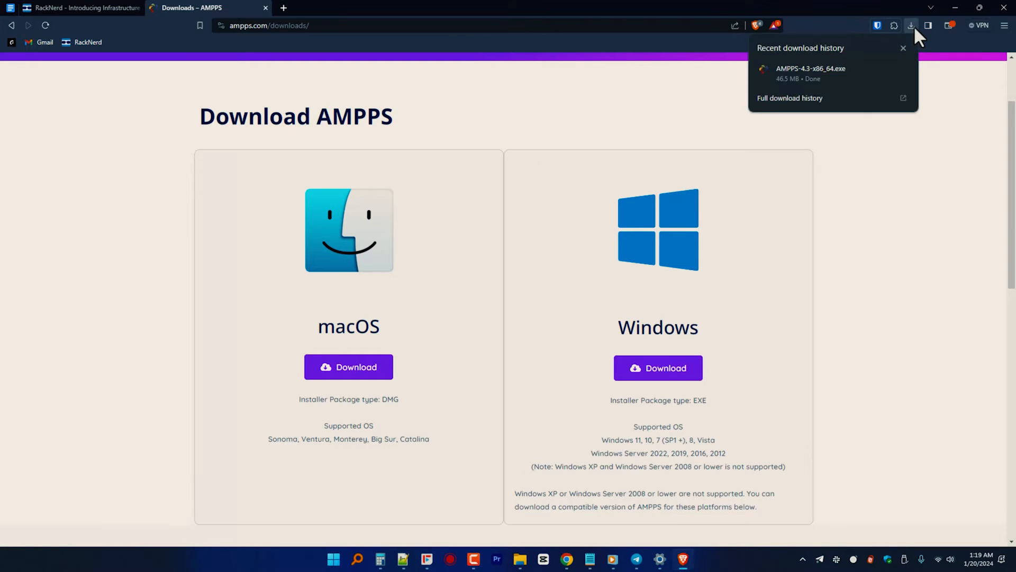
click(902, 69)
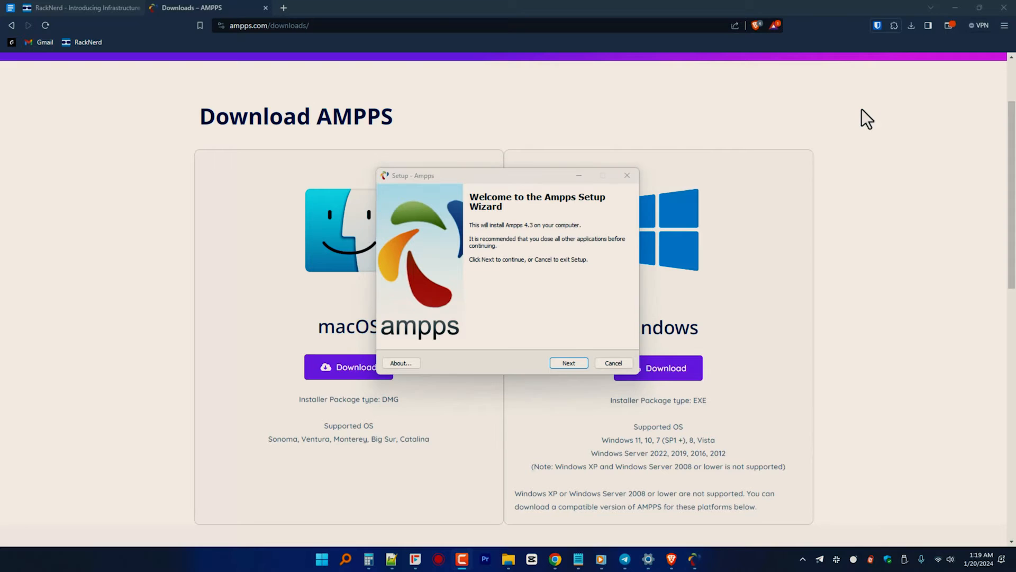
click(567, 364)
key(alt+a)
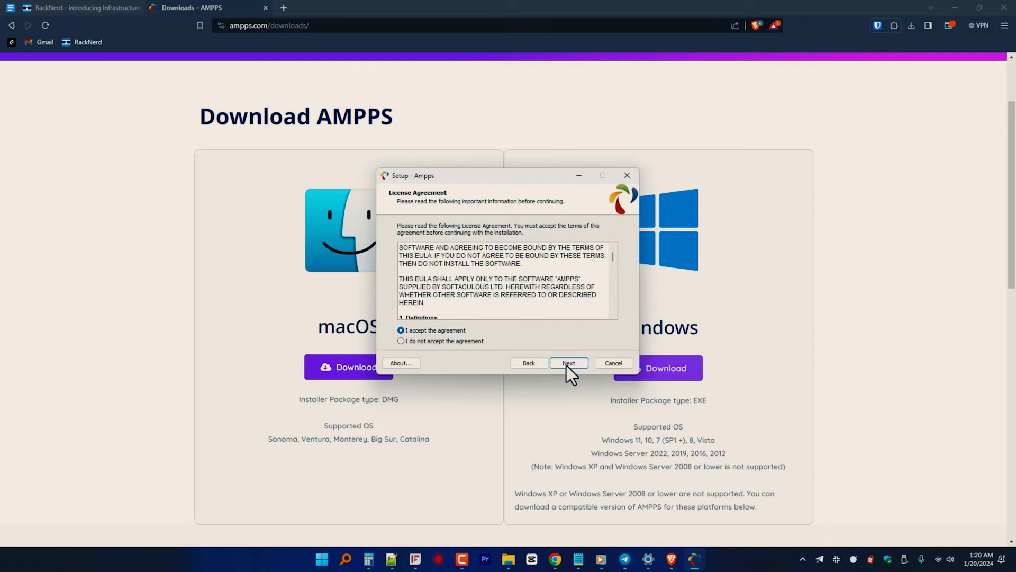
click(567, 364)
click(568, 363)
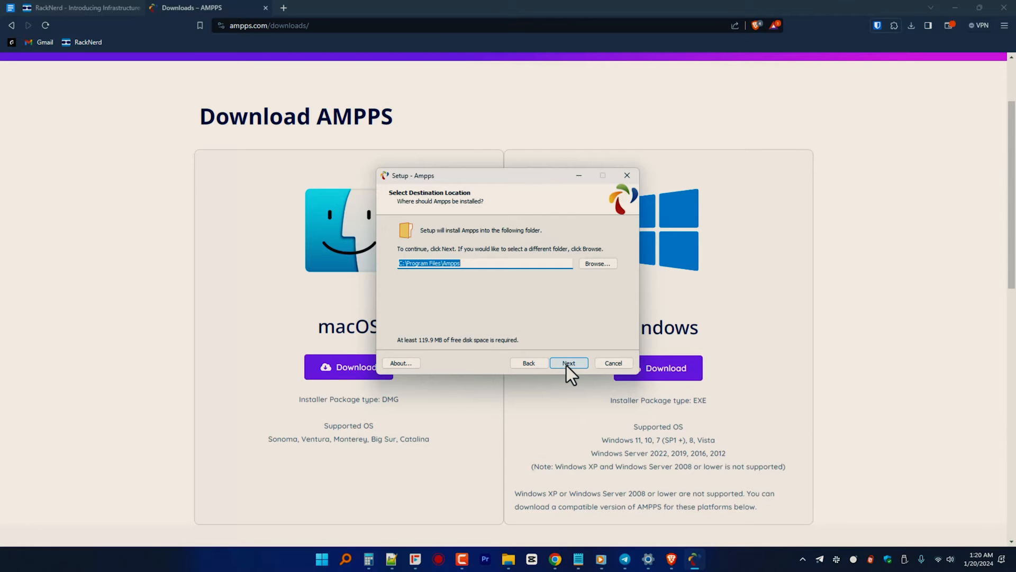
Step: Set the Ampps installation folder to C:\Ampps and continue to the additional tasks
drag(444, 263, 413, 263)
key(Delete)
click(566, 364)
click(568, 364)
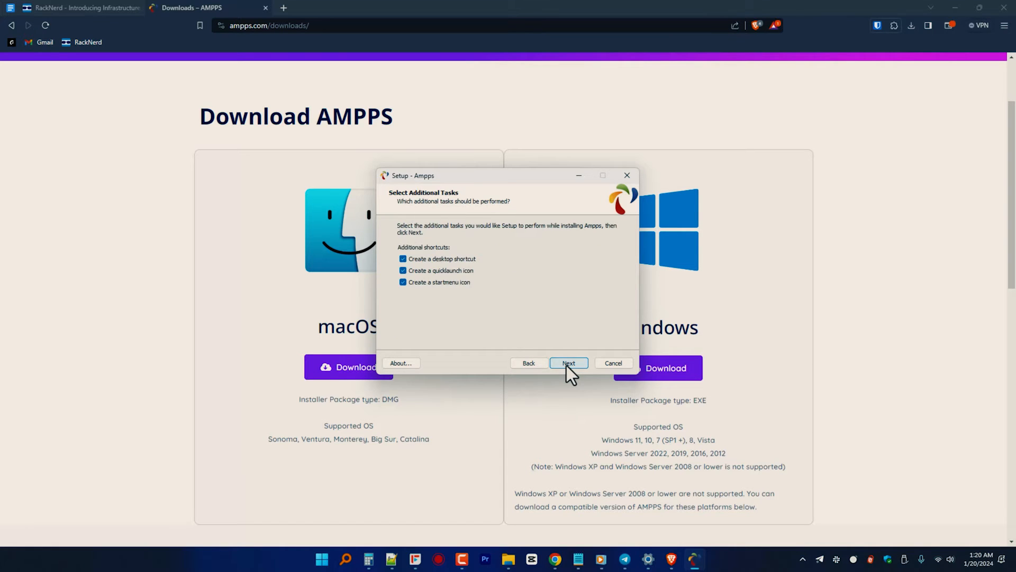
Step: Exclude the quicklaunch icon, keep the desktop and start menu shortcuts, and install Ampps
click(403, 270)
click(567, 363)
click(568, 364)
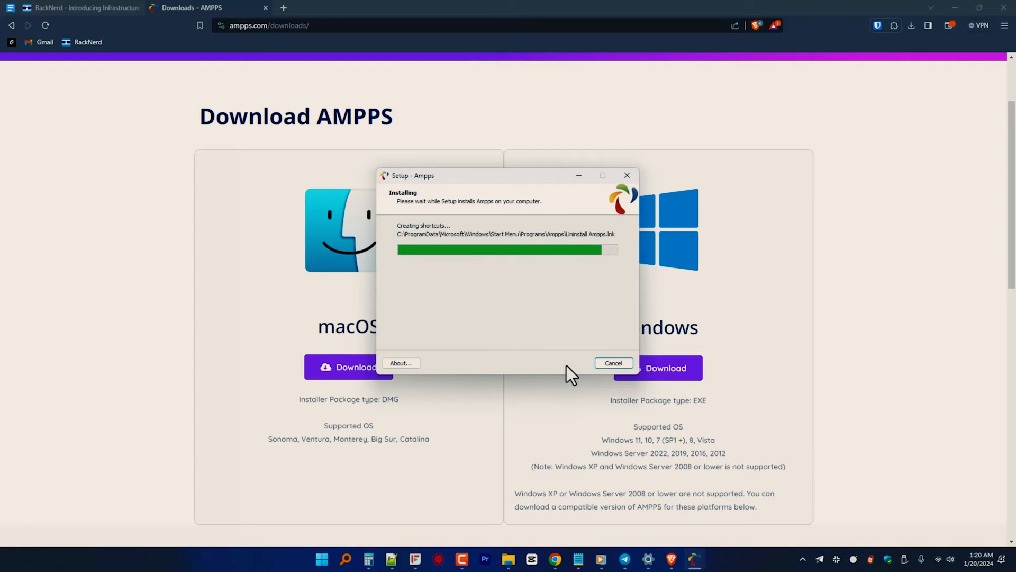
key(Return)
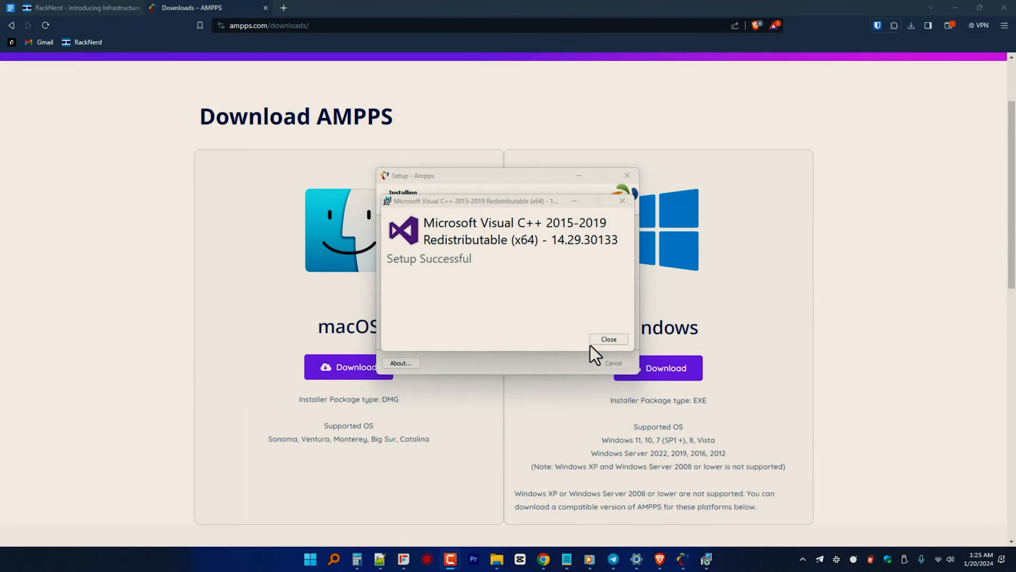
Step: Finish setup with Ampps launched and install its listed apps: PHP 7.4, Softaculous, MySQL, phpMyAdmin and Apache
click(598, 339)
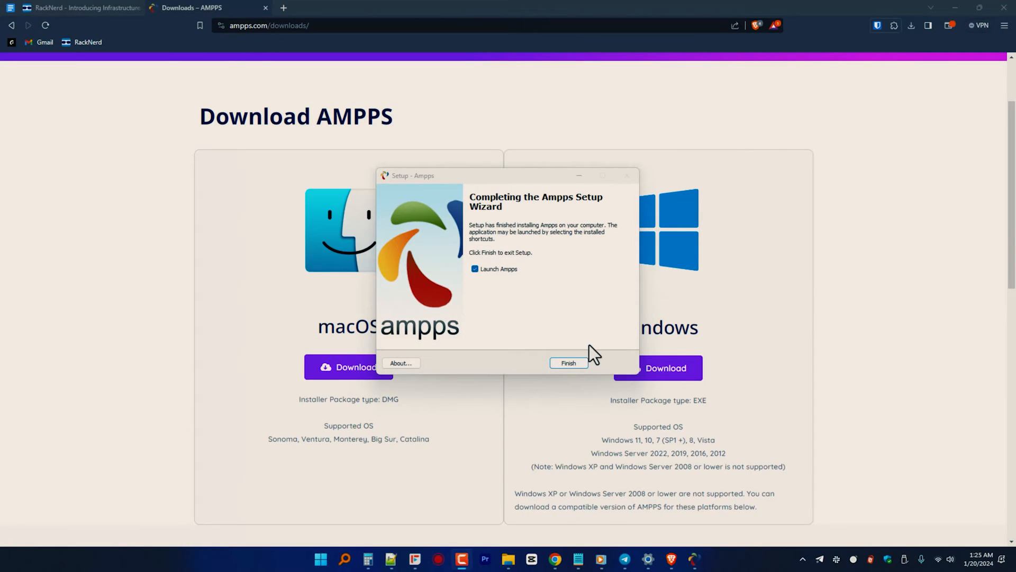
click(564, 362)
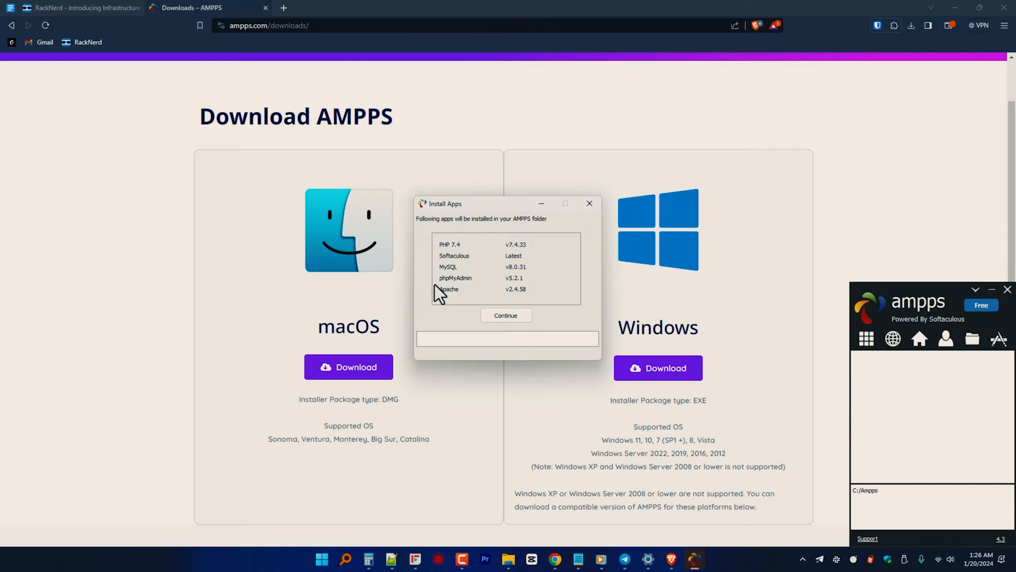
click(499, 315)
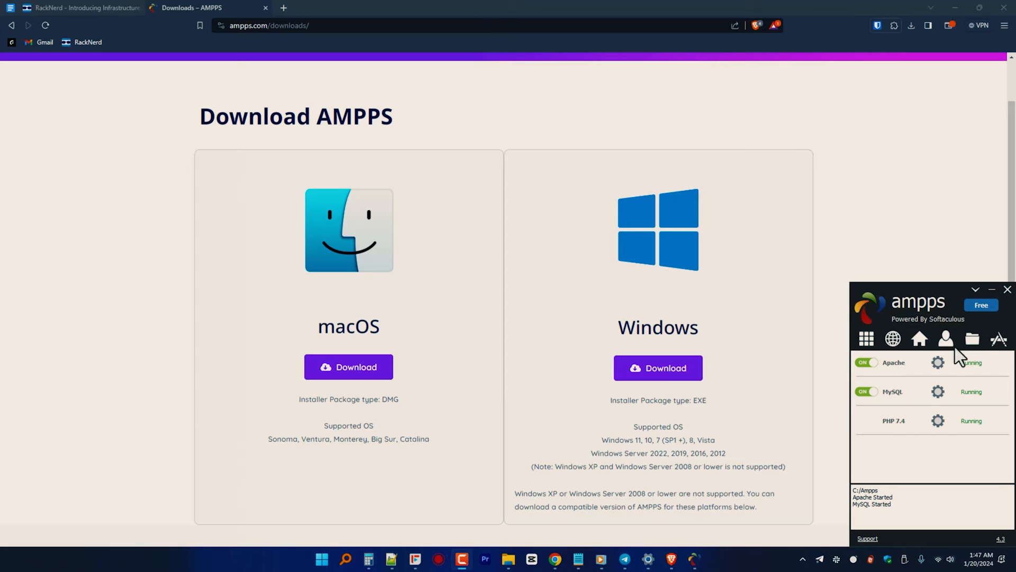
Step: Open wordpress.org in a new browser tab and download WordPress 6.4.2
click(695, 566)
click(695, 565)
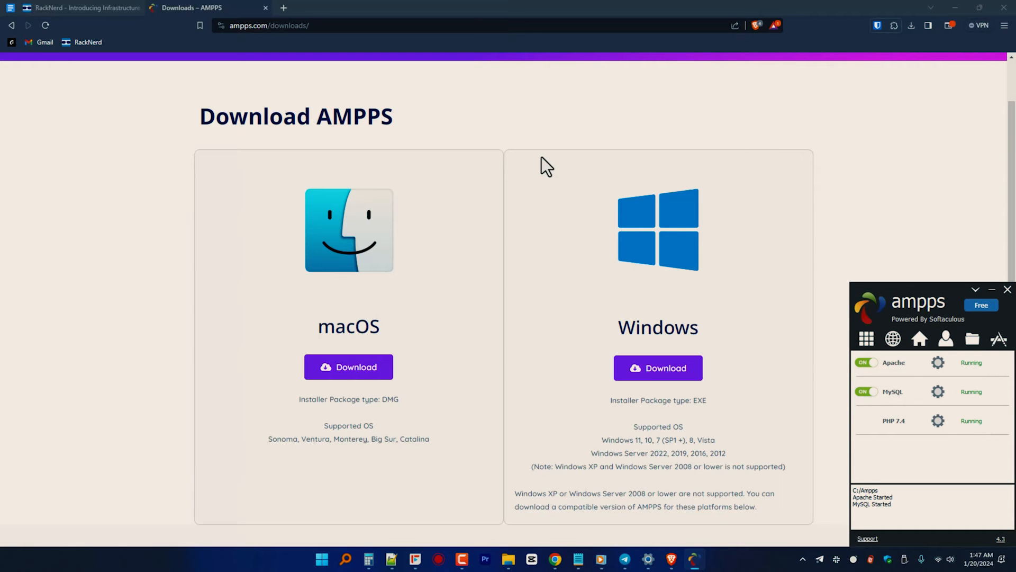
click(283, 9)
text(wordpress)
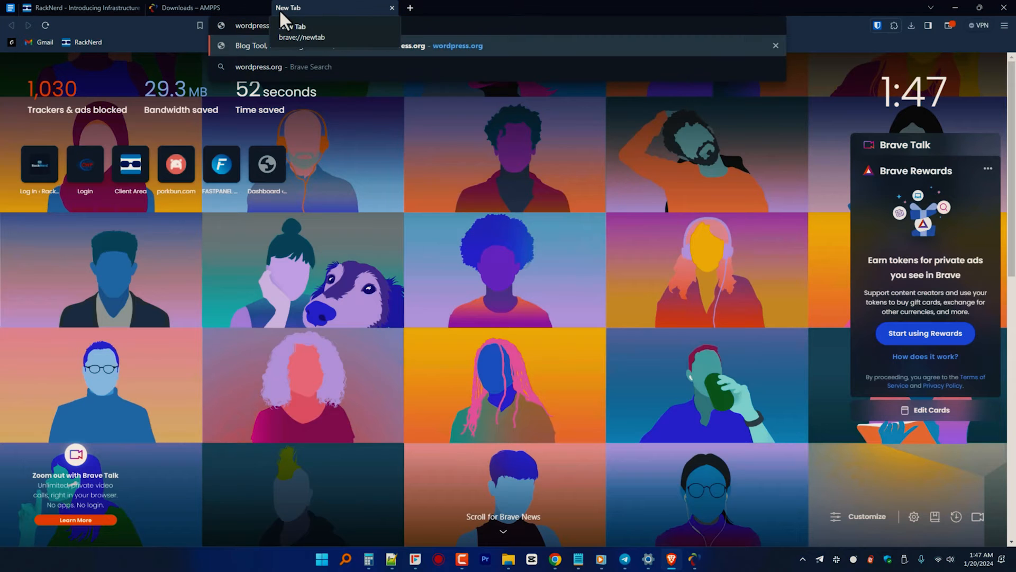
key(Return)
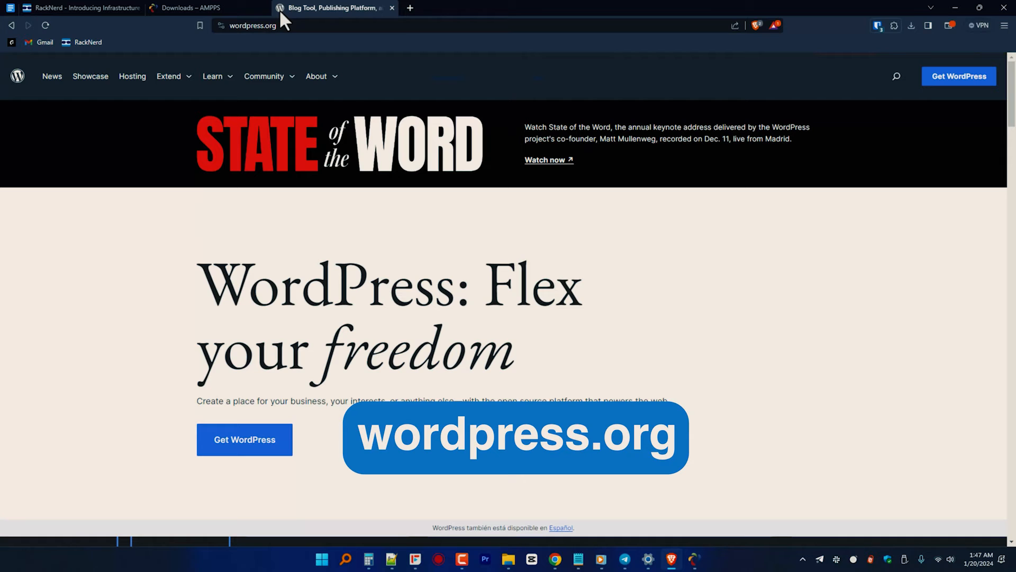
click(959, 80)
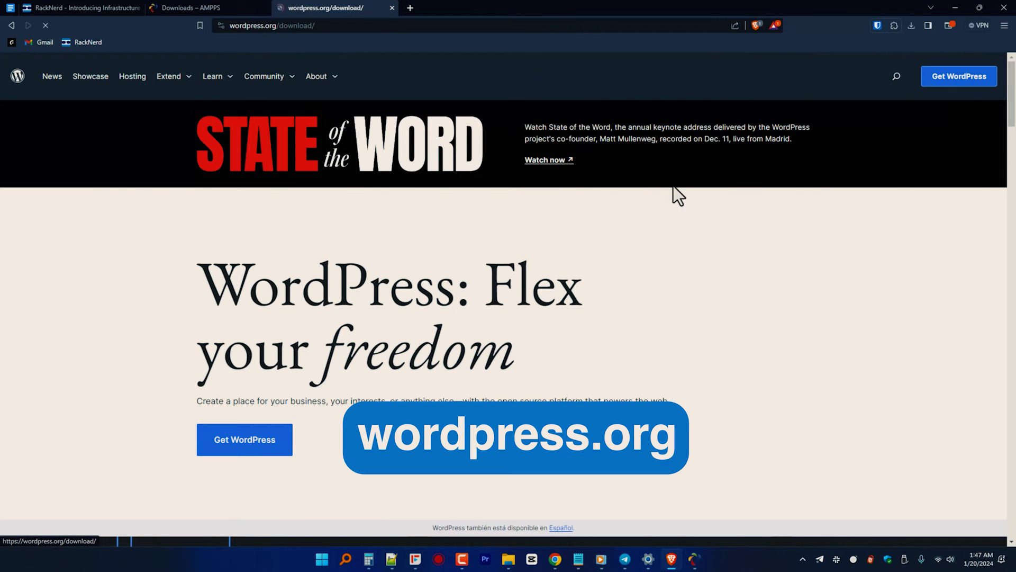
click(306, 389)
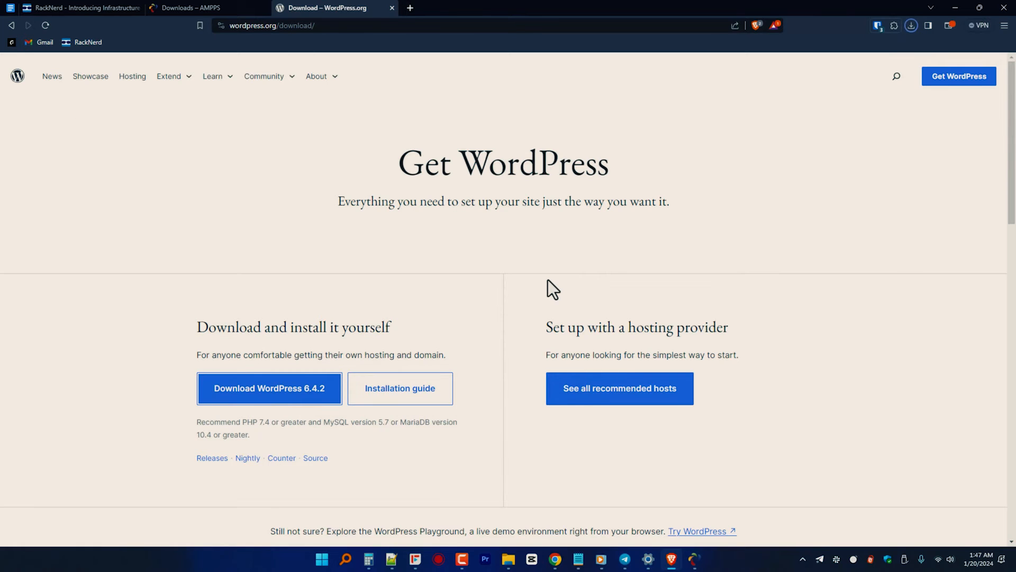
Step: Open the downloaded wordpress-6.4.2.zip archive in WinRAR and dismiss the popup window
click(910, 27)
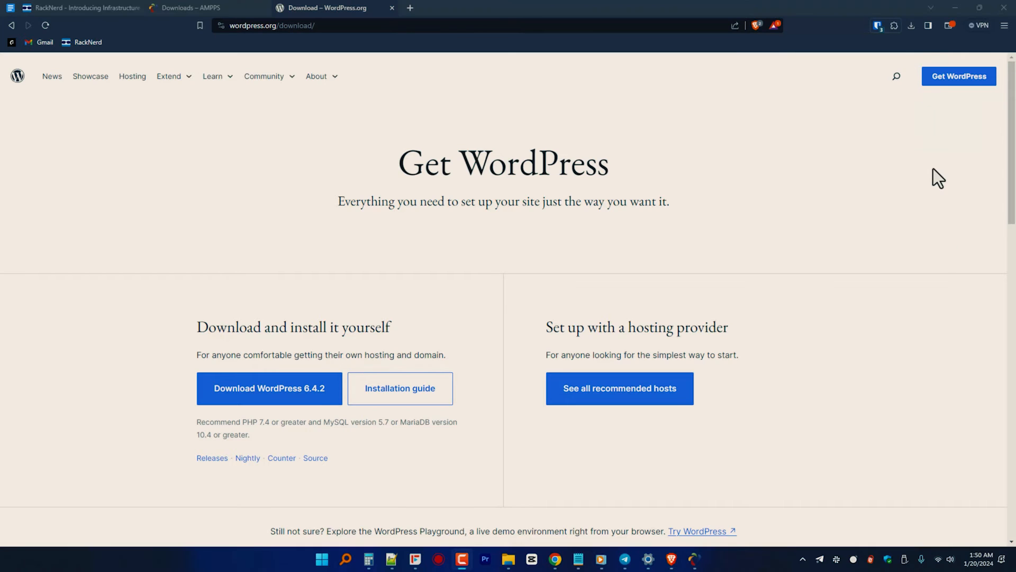
click(910, 26)
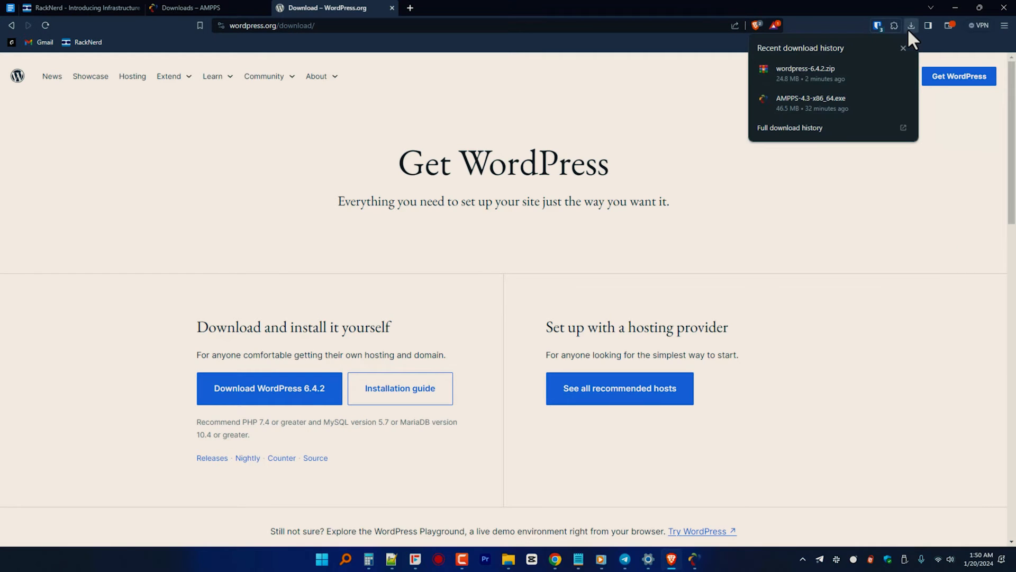
click(872, 78)
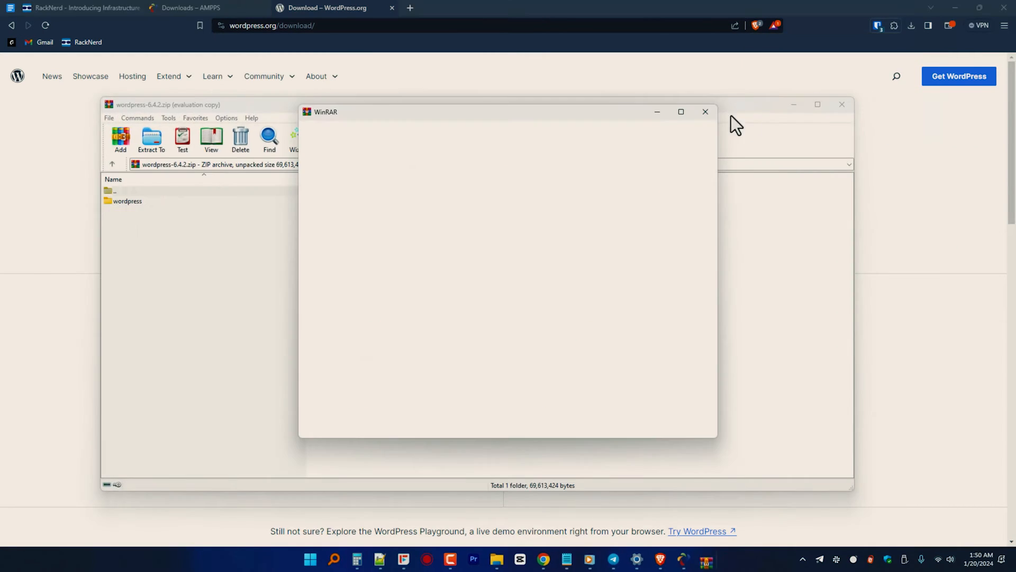
click(703, 113)
Step: Extract the WordPress archive to C:\Ampps\www and close the archive
click(147, 140)
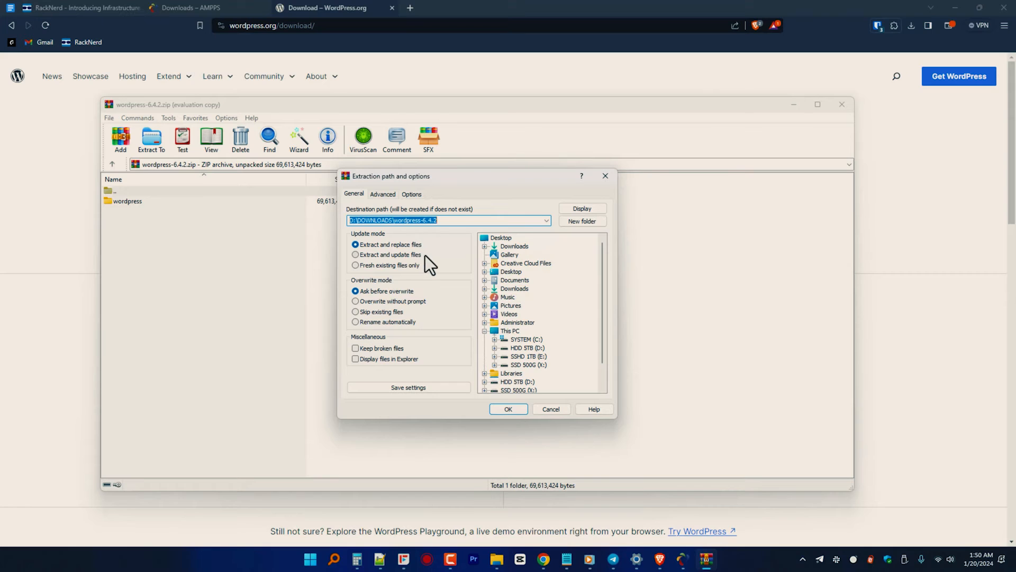
double_click(520, 339)
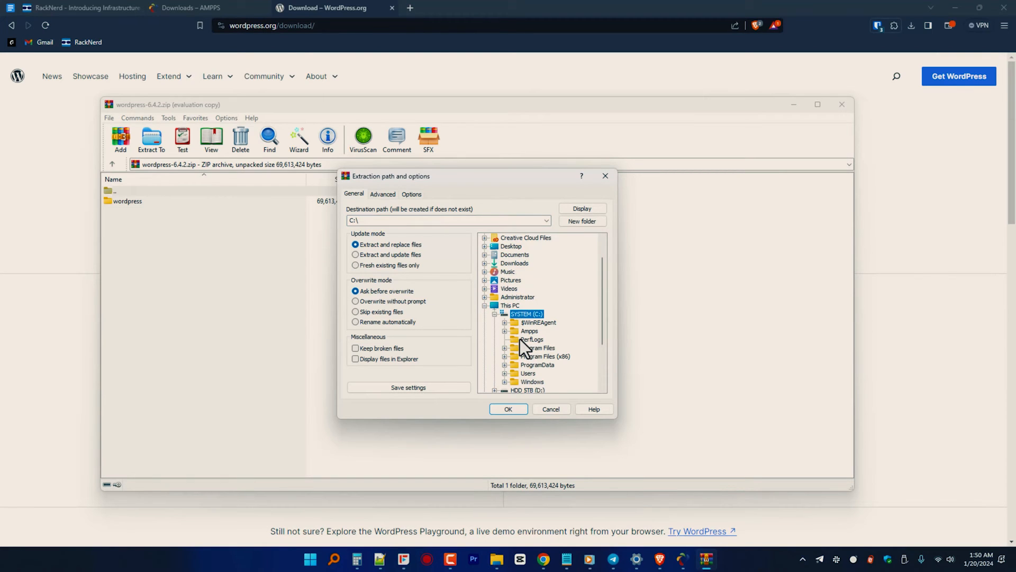
double_click(525, 332)
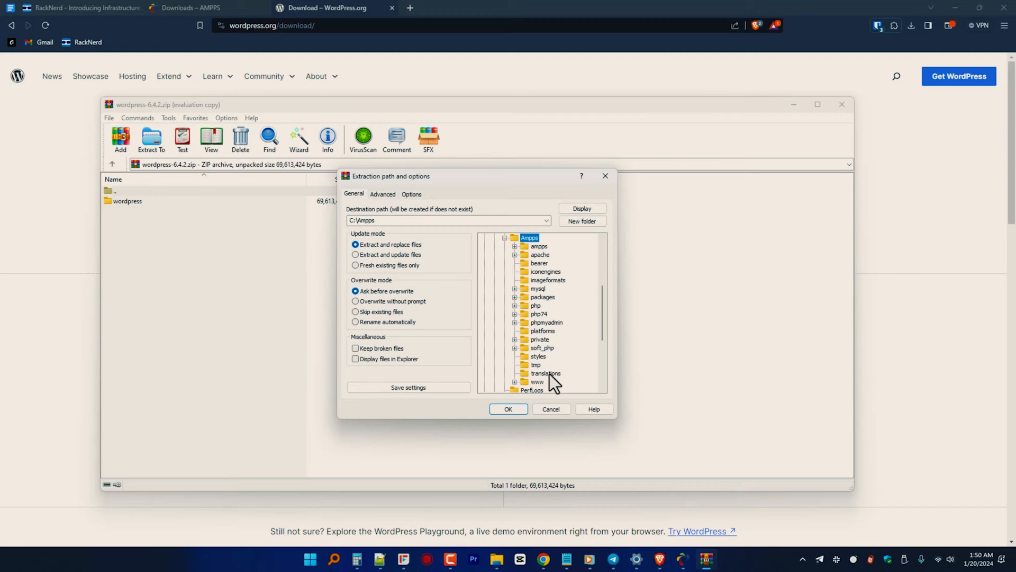
double_click(537, 383)
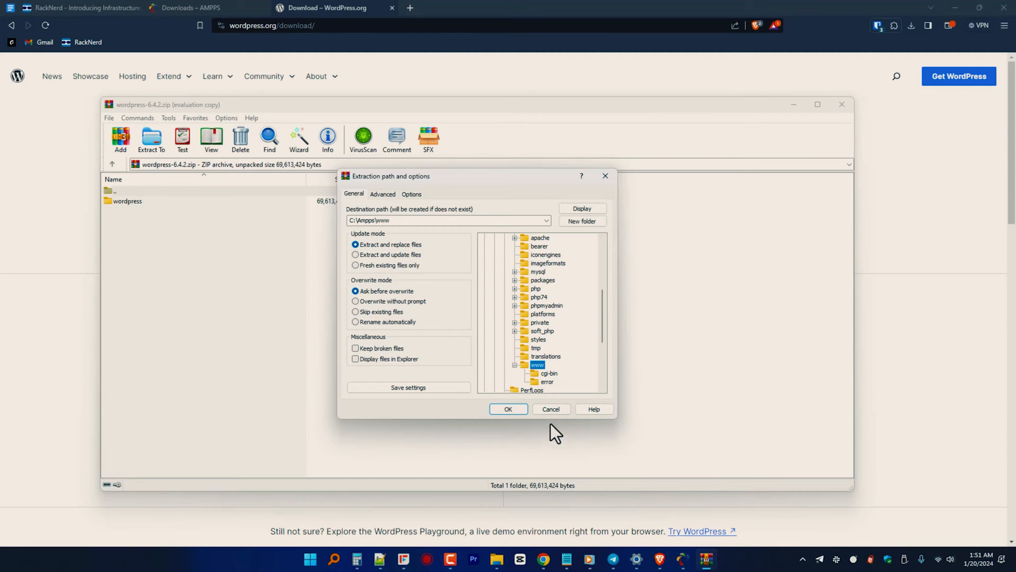
click(508, 409)
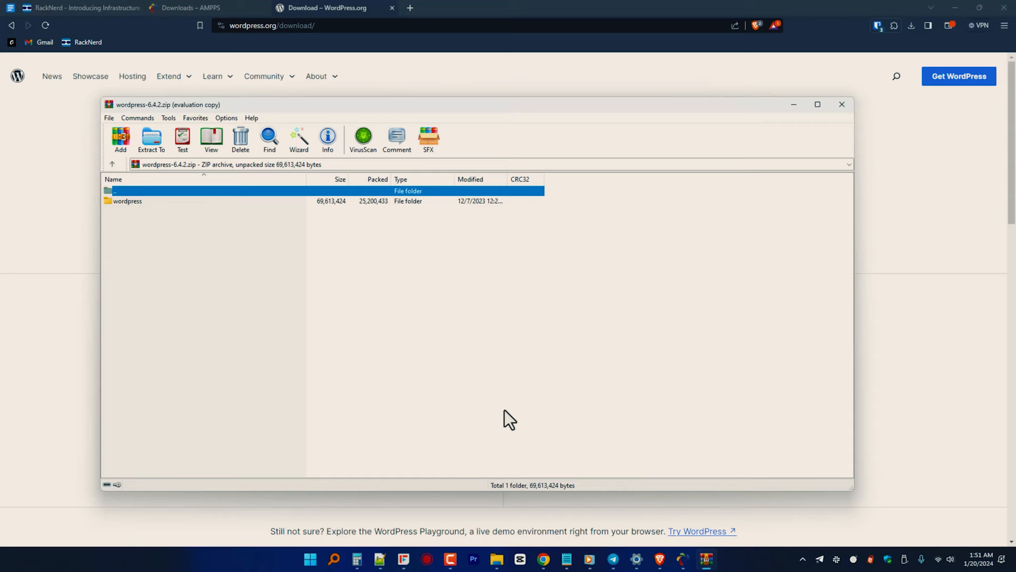
click(842, 106)
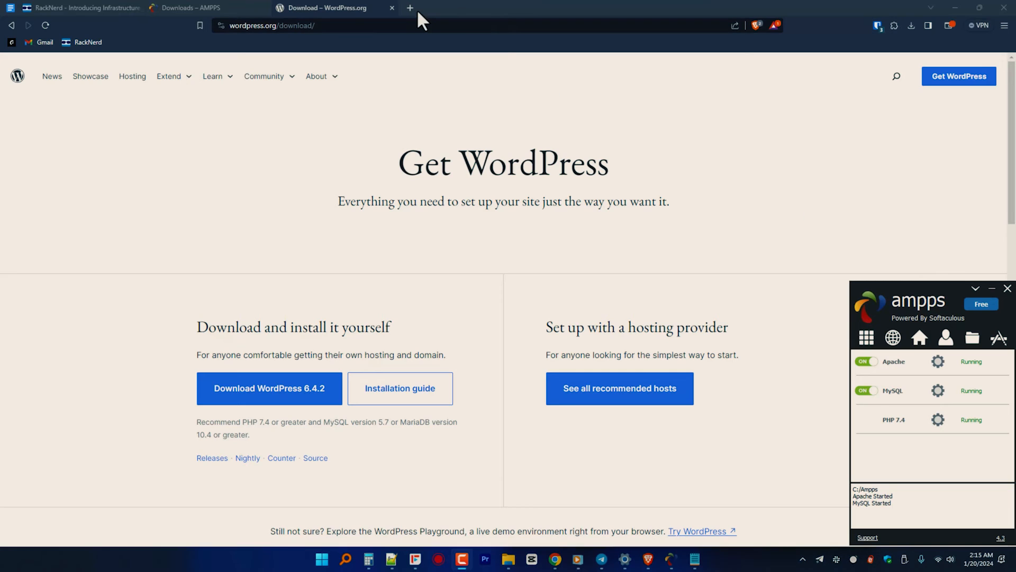
Step: Open localhost/phpmyadmin in a new tab and log in as root with the account password
click(410, 8)
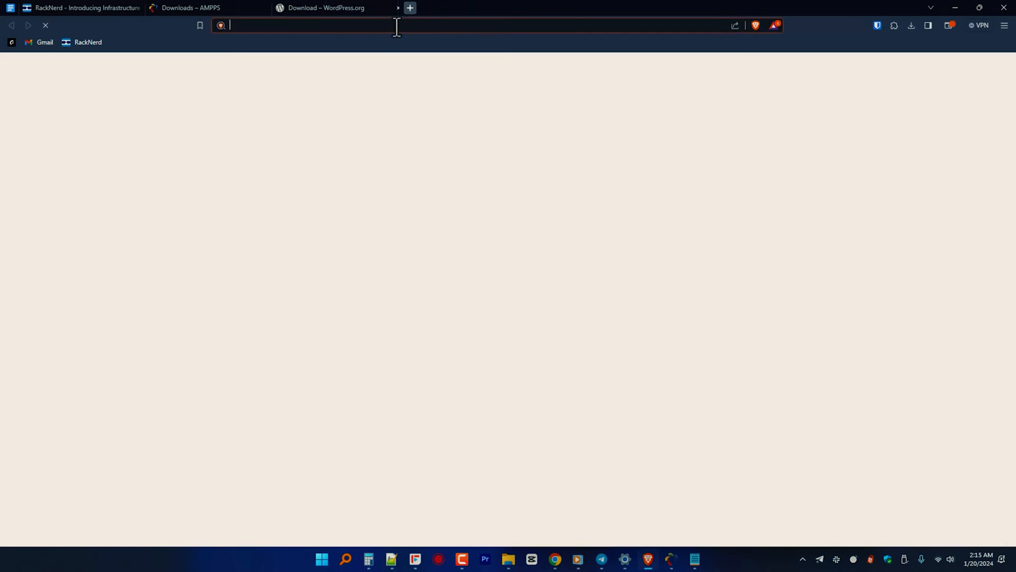
text(localhost/phpmyadmin/)
key(Return)
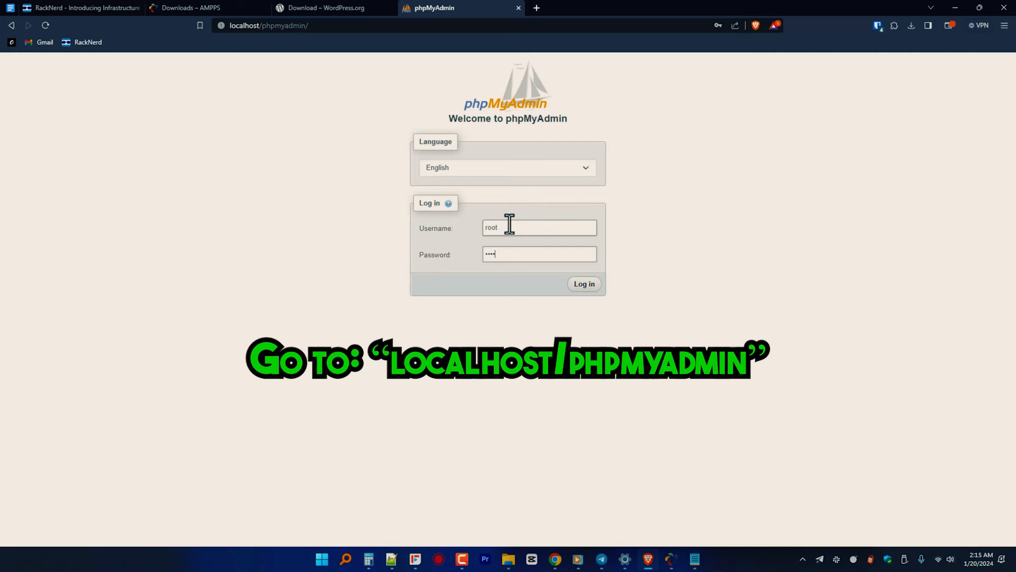
key(Return)
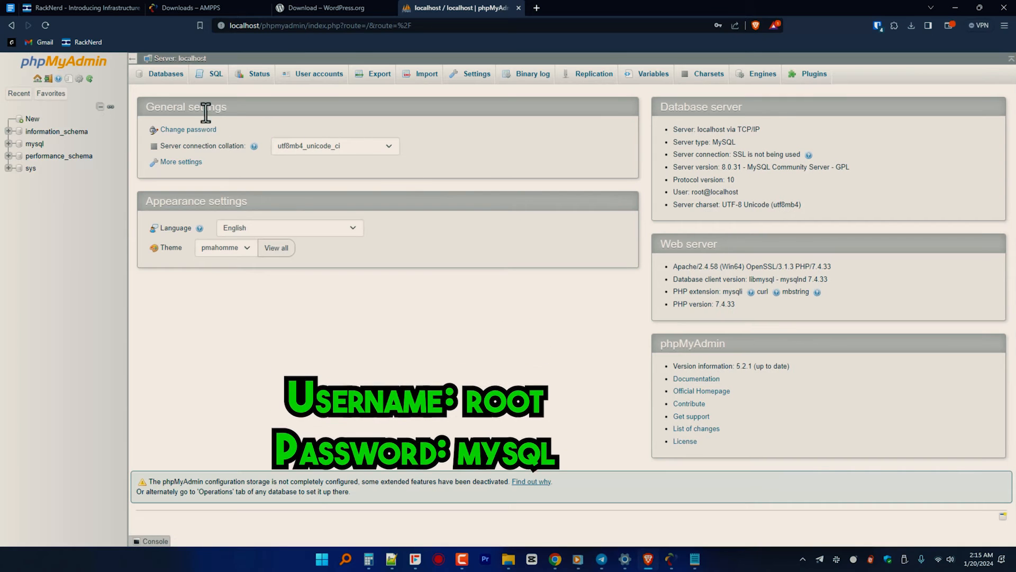
Step: Start a new phpMyAdmin user account named wordpress and enter its password in both password fields
click(313, 80)
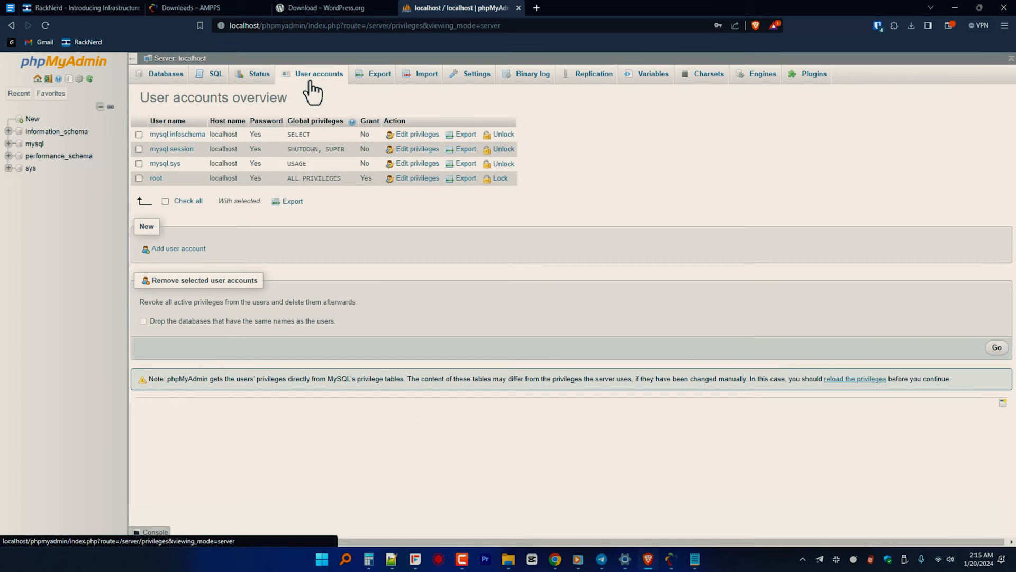
click(159, 248)
click(298, 153)
text(wordpress)
click(311, 214)
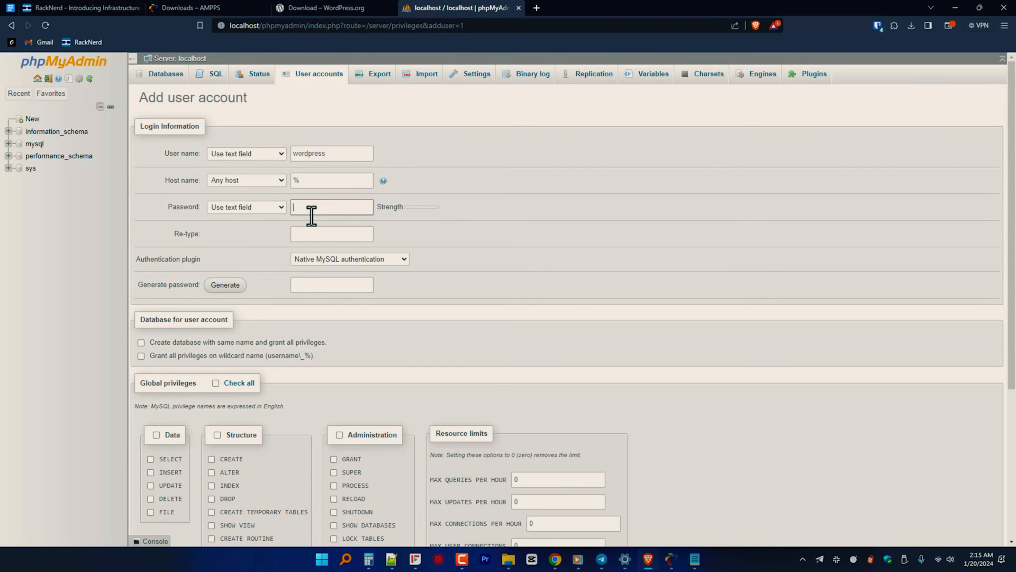
text(wordpress)
click(311, 232)
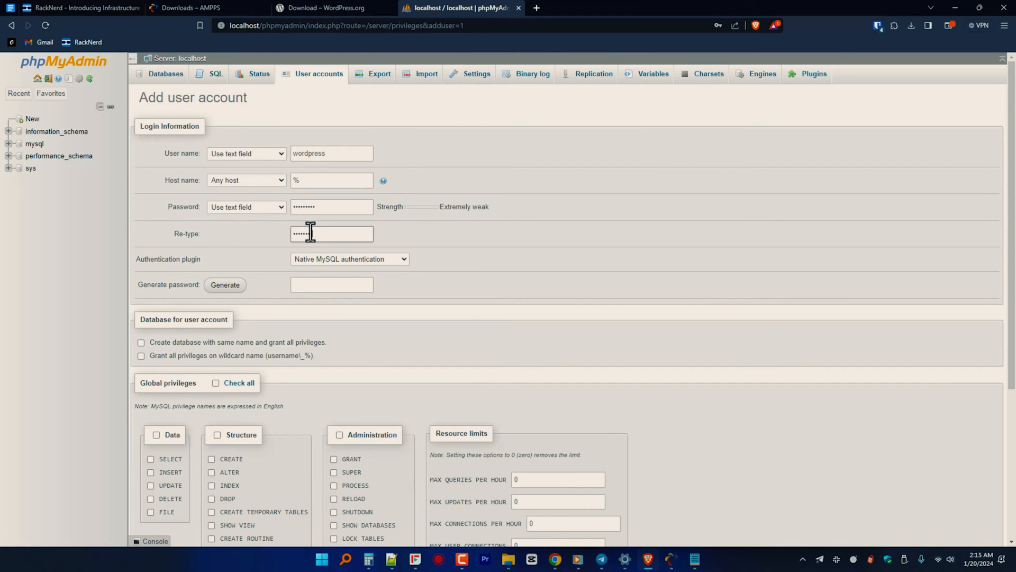
Step: Create the user with a same-name database, wildcard-name privileges and all global privileges, and dismiss the password-saving prompt
scroll(266, 310, down, 1)
click(141, 290)
click(142, 302)
click(216, 330)
scroll(579, 417, down, 3)
click(145, 515)
drag(263, 126, 138, 125)
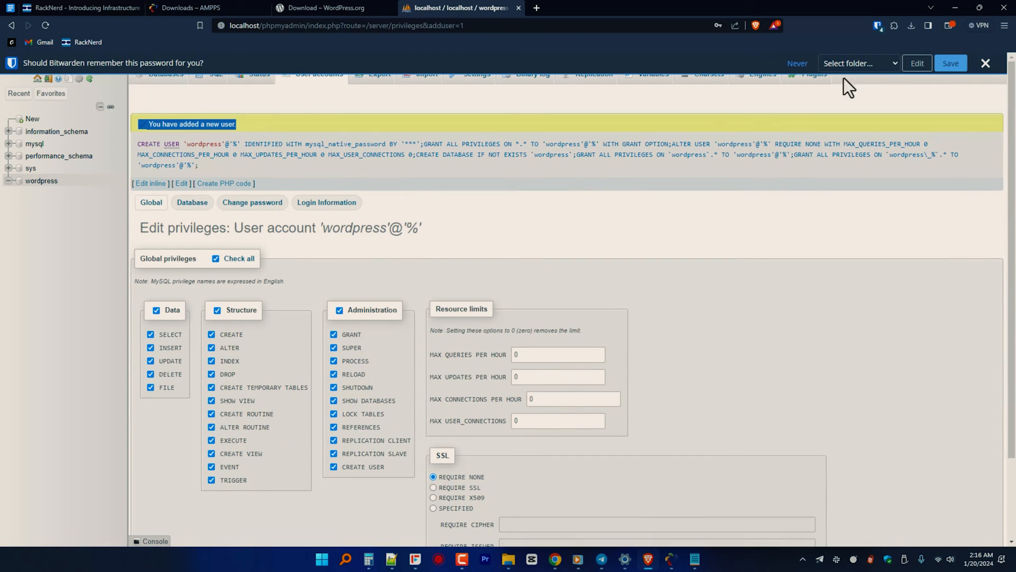
click(984, 63)
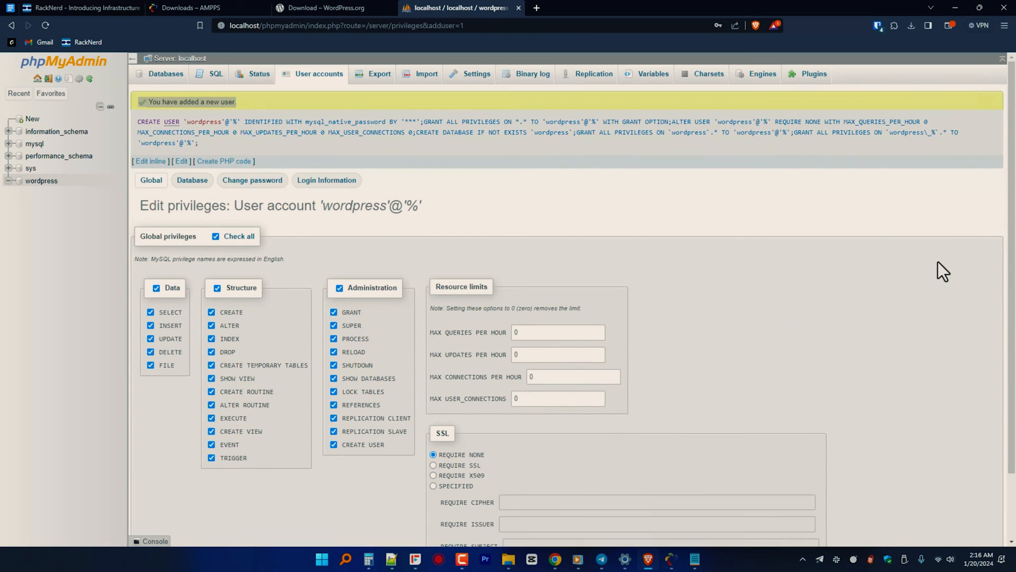
Step: Open localhost/wordpress in a new tab and start the WordPress setup in English (United States)
click(535, 8)
text(localhost/wordpress)
key(Return)
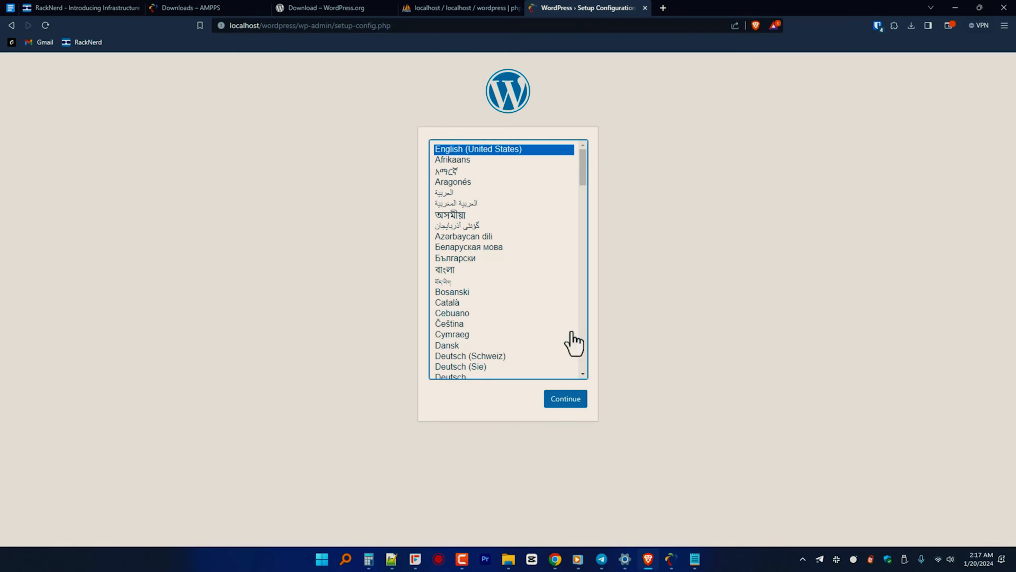
click(560, 402)
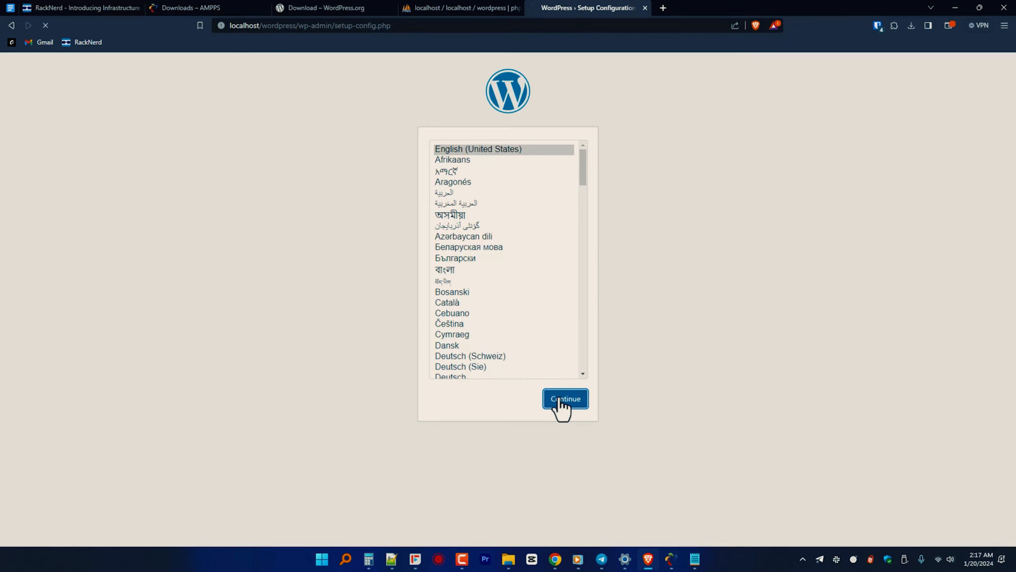
click(345, 334)
Step: Submit the database connection with database name wordpress, username wordpress and the database password
click(404, 173)
text(wordpress)
click(422, 214)
text(wordpress)
click(435, 255)
text(wordpress)
click(342, 383)
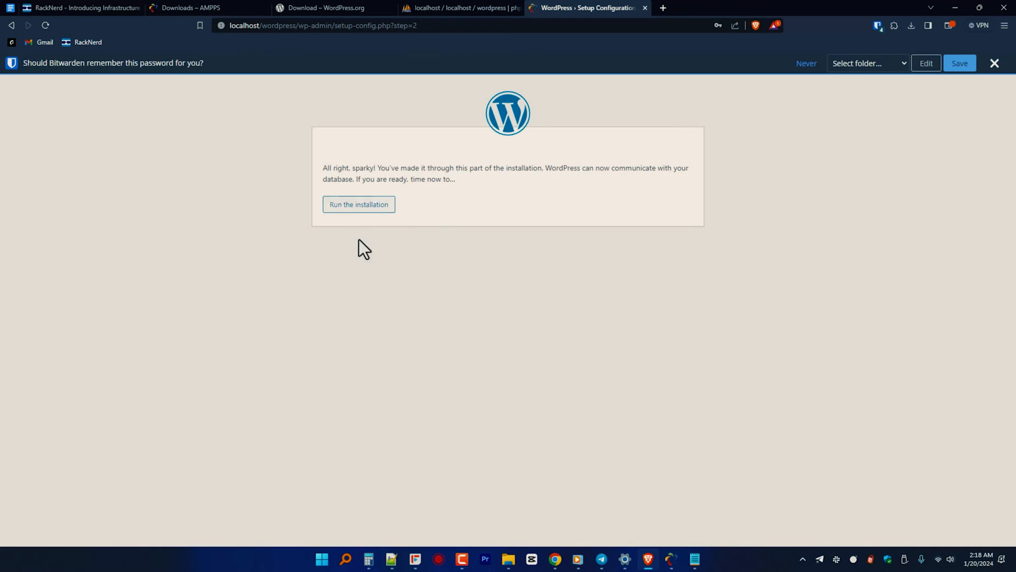
Step: Run the installation, set the site title RackNerdTV and username racknerdtv, and enter and confirm the account password
click(359, 206)
click(404, 289)
text(RackNerdTV)
click(422, 317)
text(racknerdtv)
key(Tab)
text(passw0rd)
click(395, 423)
Step: Fill in the administrator's e-mail, discourage search engines from indexing the site, and install WordPress
click(399, 447)
click(394, 486)
click(349, 535)
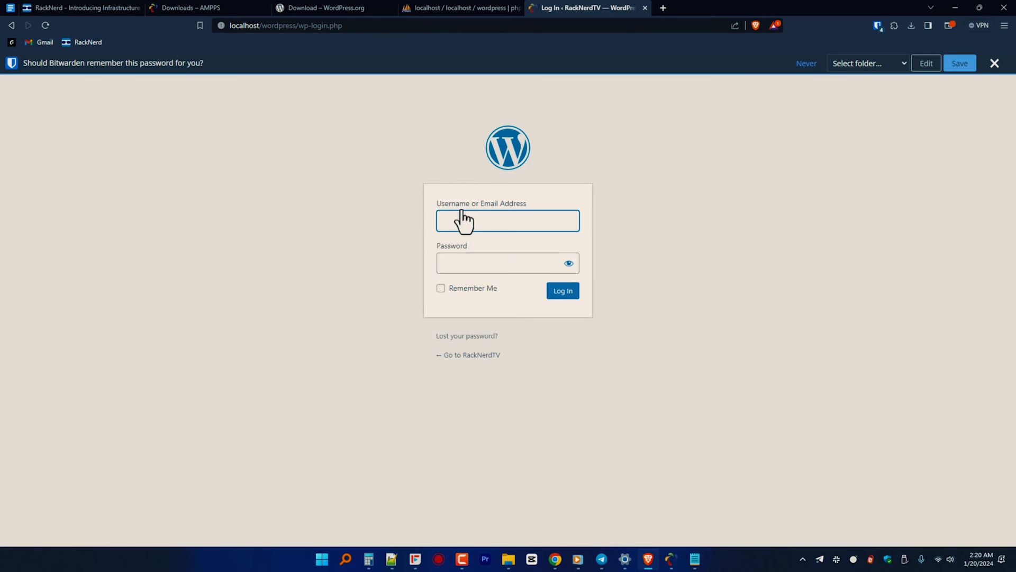
Step: Log in to WordPress as racknerdtv with the account password and open the site's front page
click(450, 221)
text(racknerdtv)
click(476, 263)
text(passw0rd)
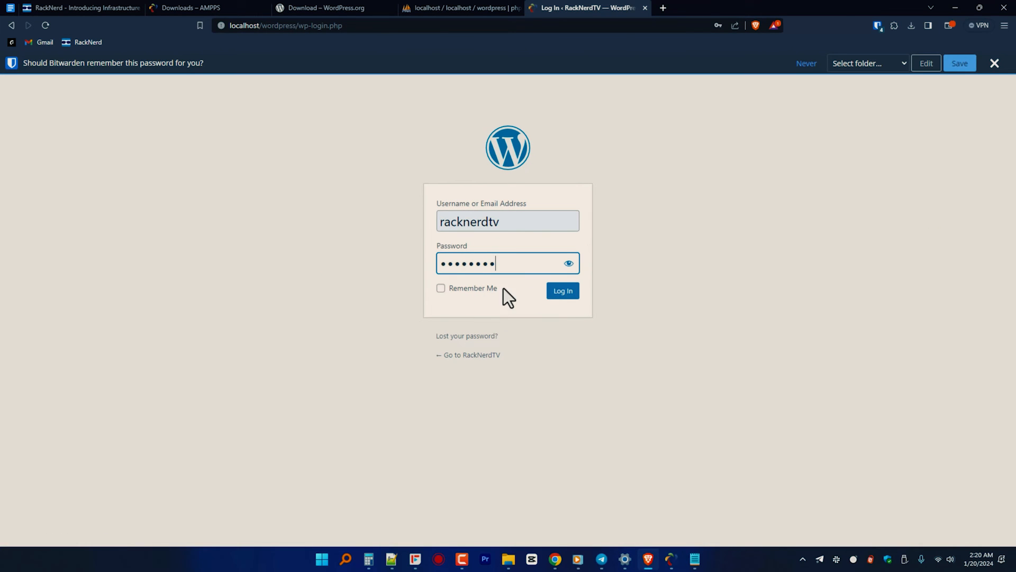
click(563, 291)
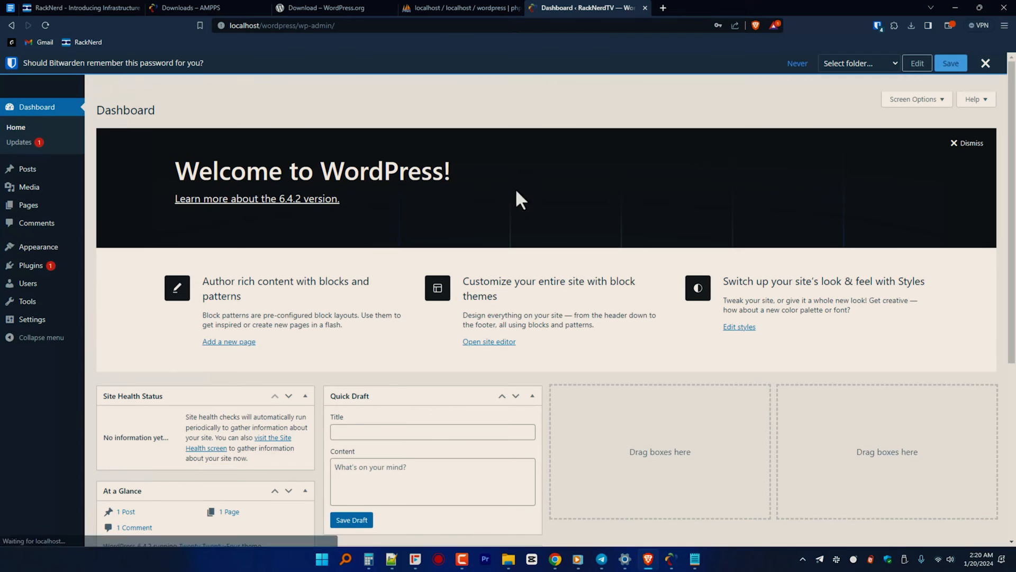
click(986, 63)
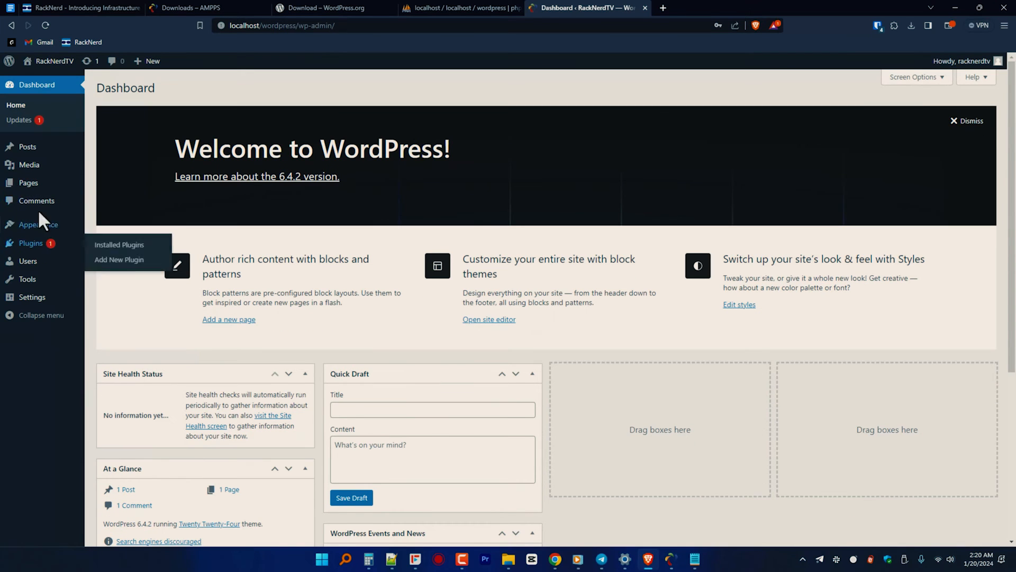
click(53, 61)
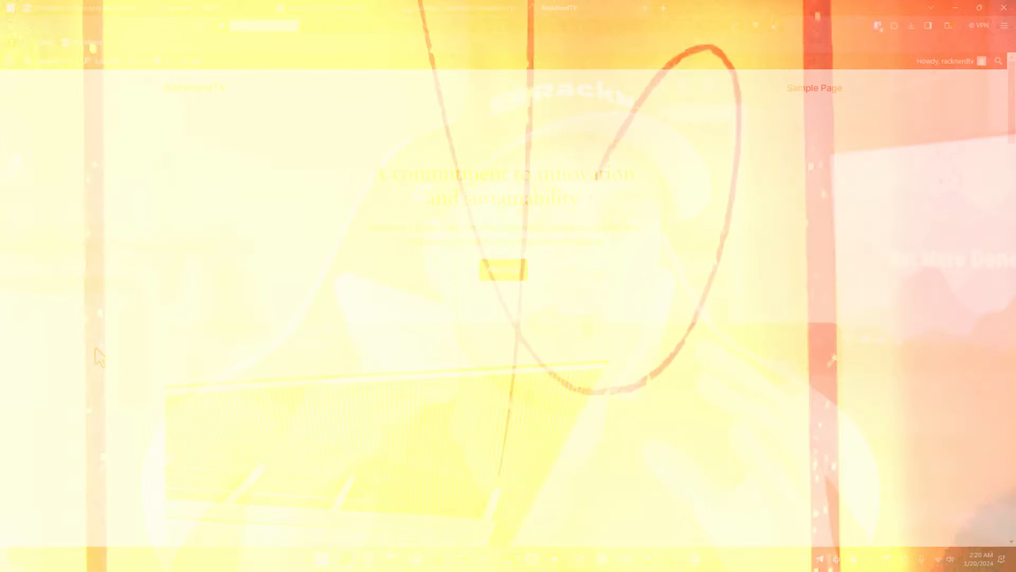